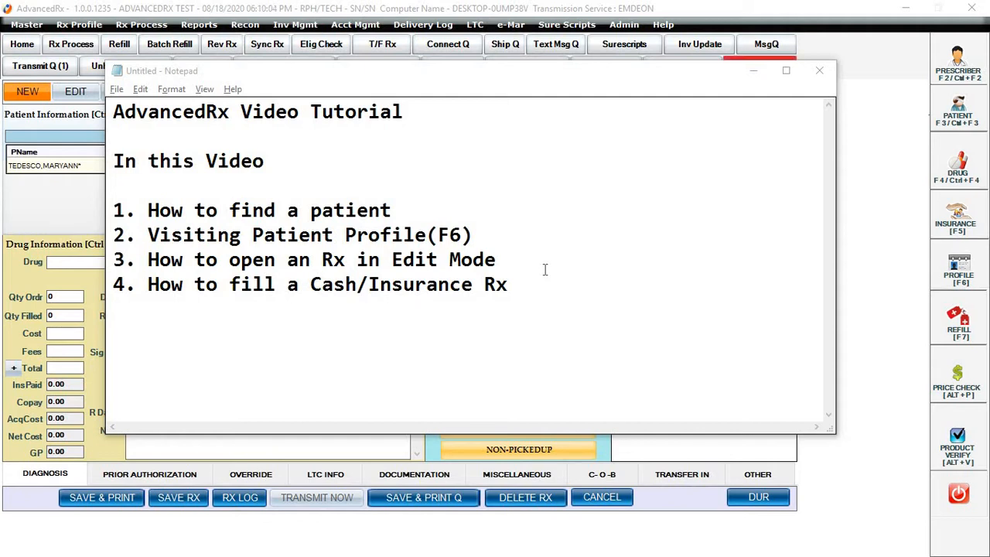
- Search the patients by the first letters "TES" of the last name and load the first match into the new prescription
{"action": "left_click", "coordinate": [753, 71]}
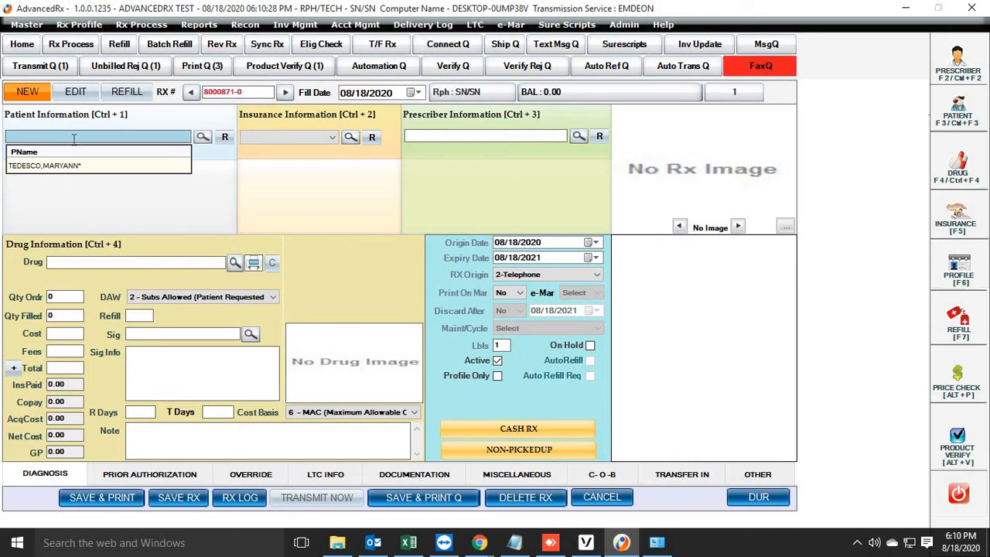
{"action": "type", "text": "TEST"}
{"action": "key", "text": "Return"}
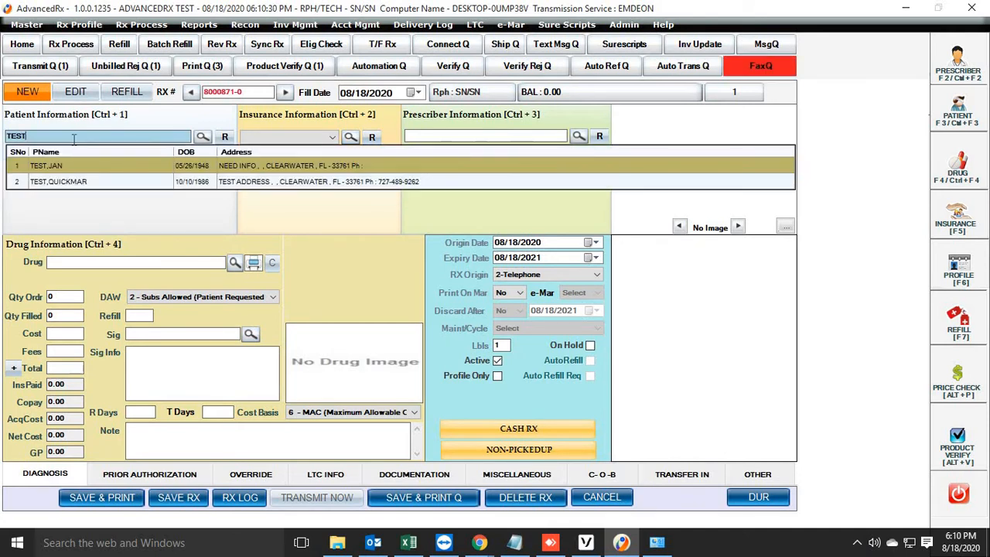
{"action": "key", "text": "BackSpace"}
{"action": "key", "text": "BackSpace"}
{"action": "key", "text": "BackSpace"}
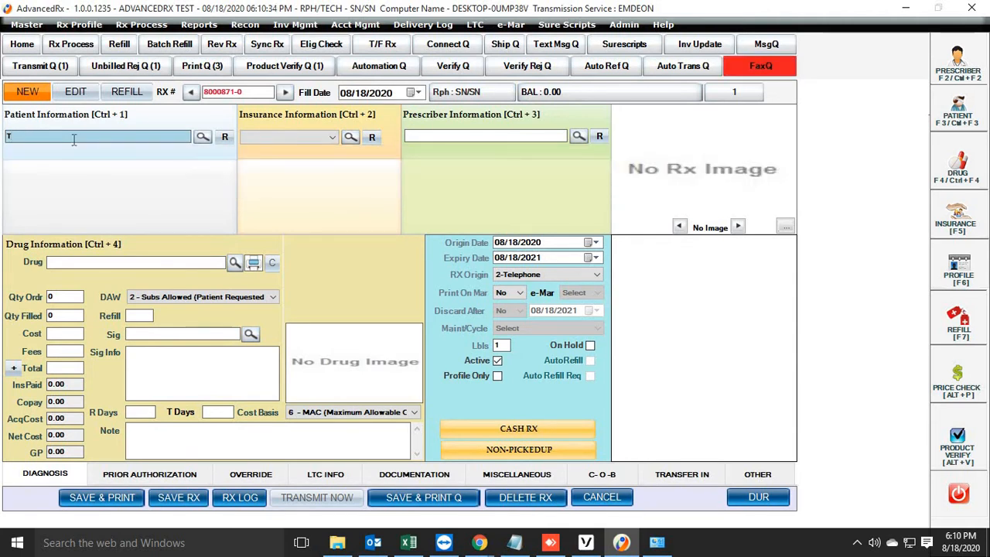
{"action": "type", "text": "E"}
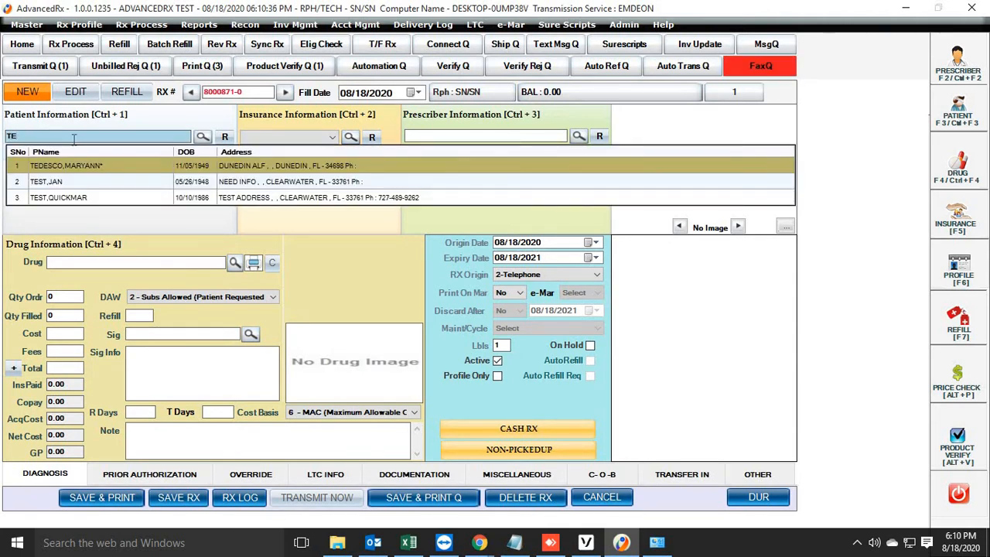
{"action": "type", "text": "S"}
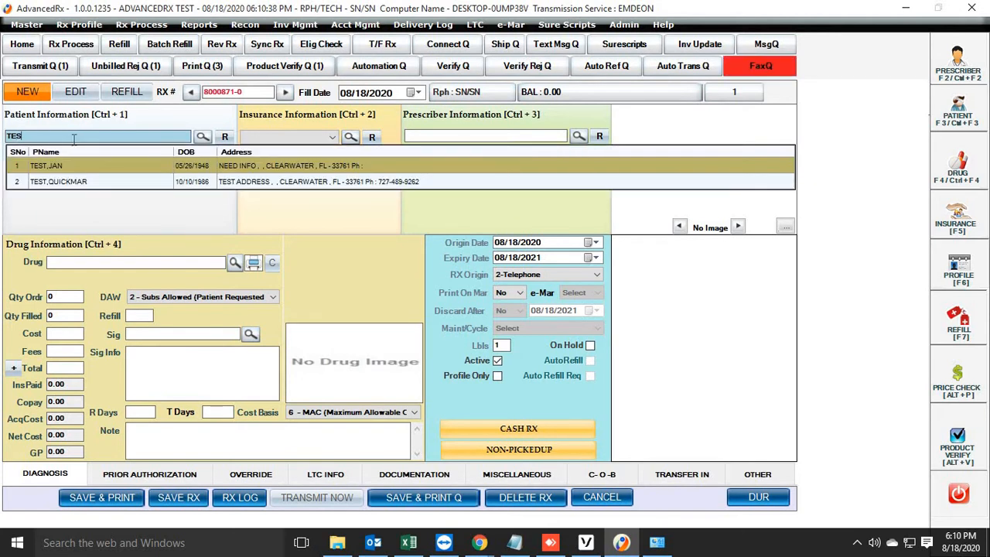
{"action": "key", "text": "Return"}
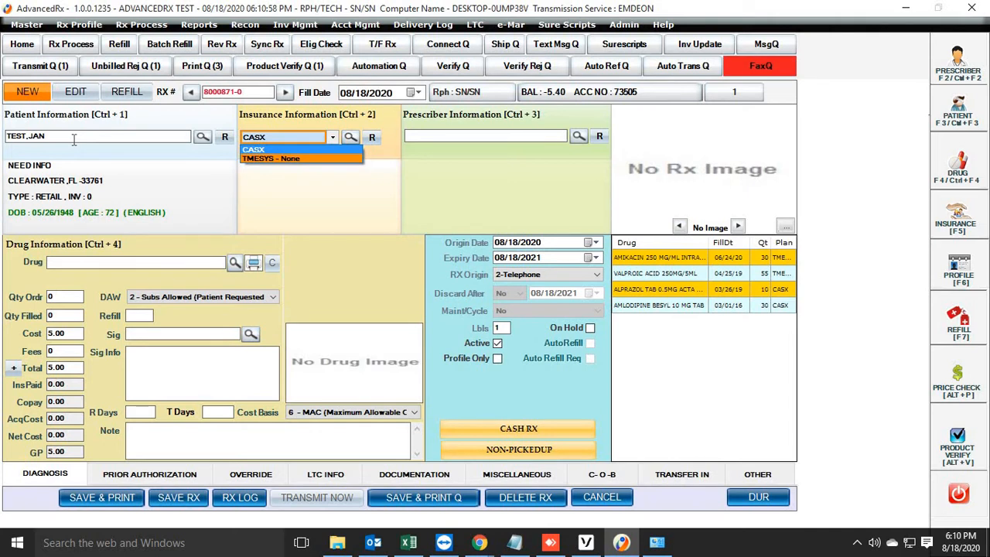
- View the patient's profile, mark the amikacin prescription there, and return to a blank new prescription form
{"action": "left_click", "coordinate": [964, 286]}
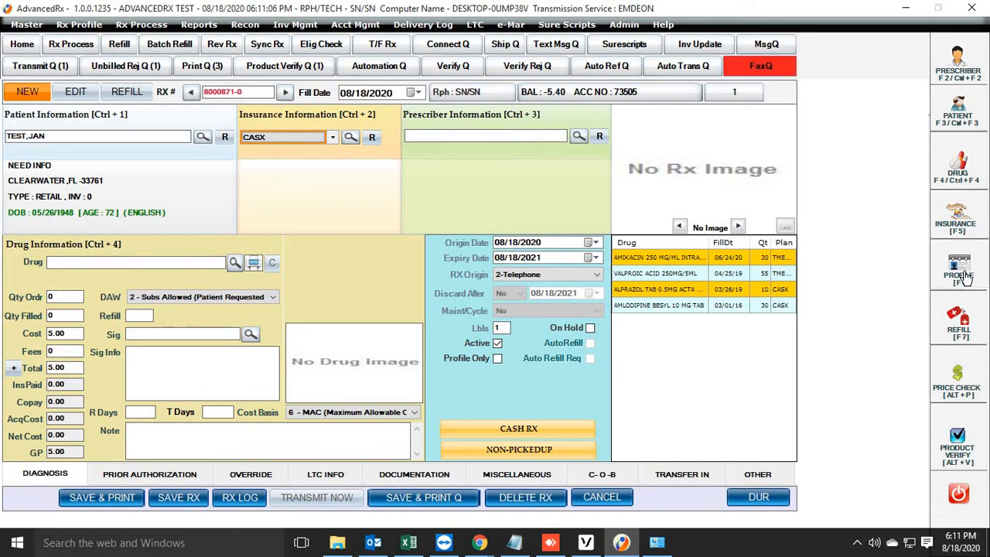
{"action": "left_click", "coordinate": [962, 271]}
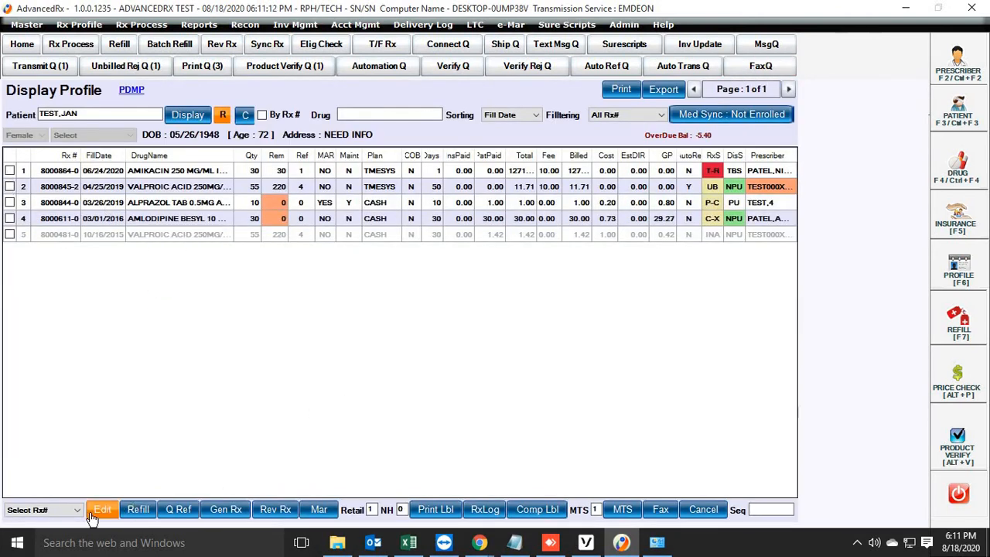
{"action": "left_click", "coordinate": [10, 171]}
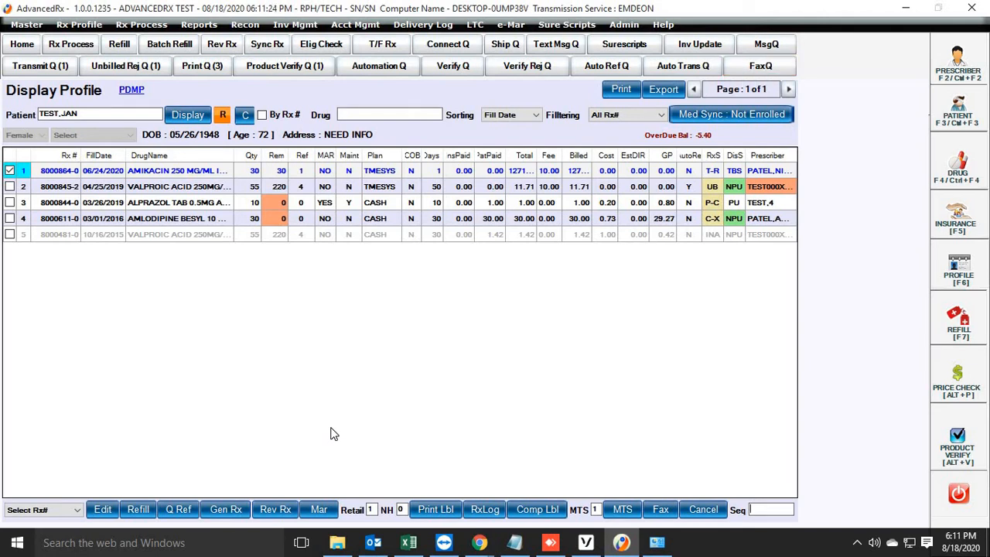
{"action": "key", "text": "ctrl+n"}
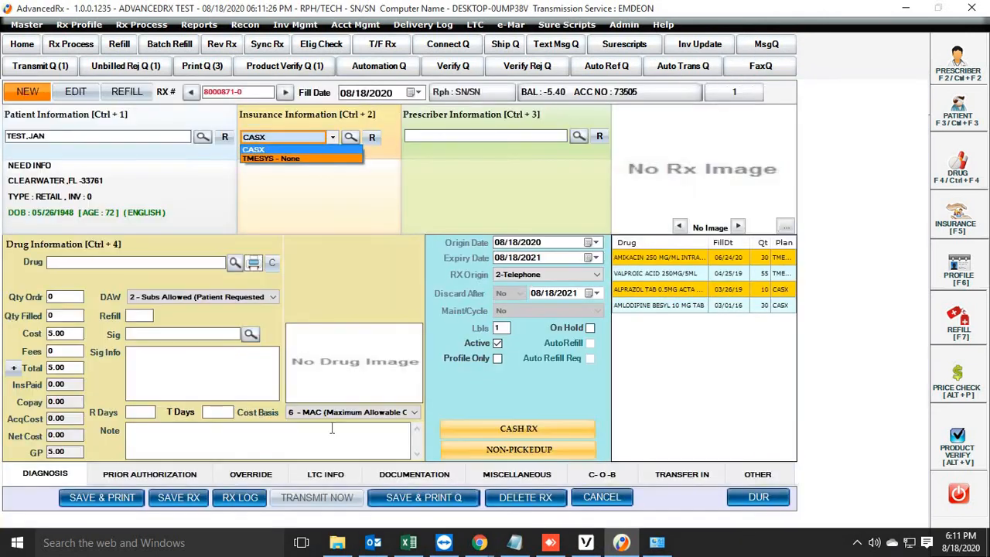
{"action": "key", "text": "Escape"}
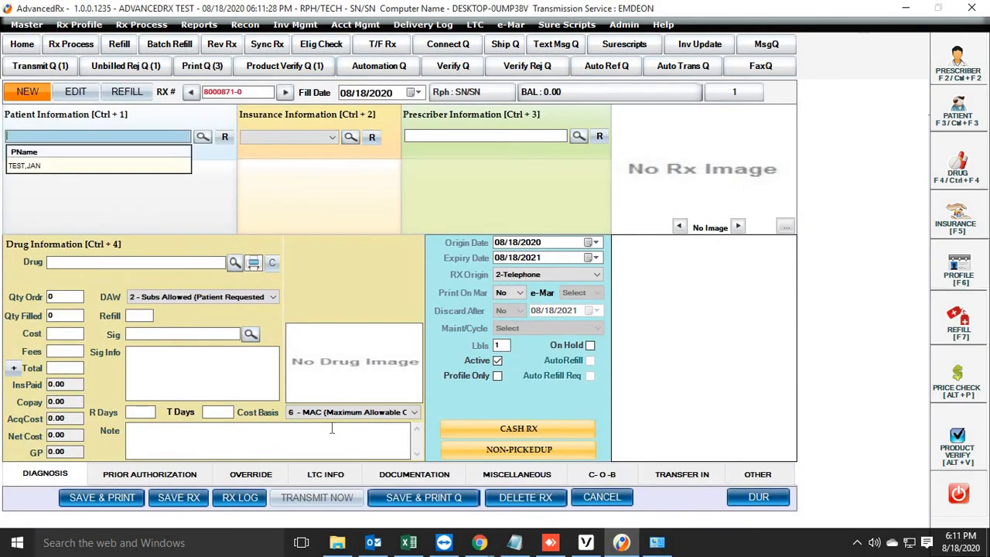
- Open an existing prescription in edit mode by its Rx number and close it without changes
{"action": "left_click", "coordinate": [75, 92]}
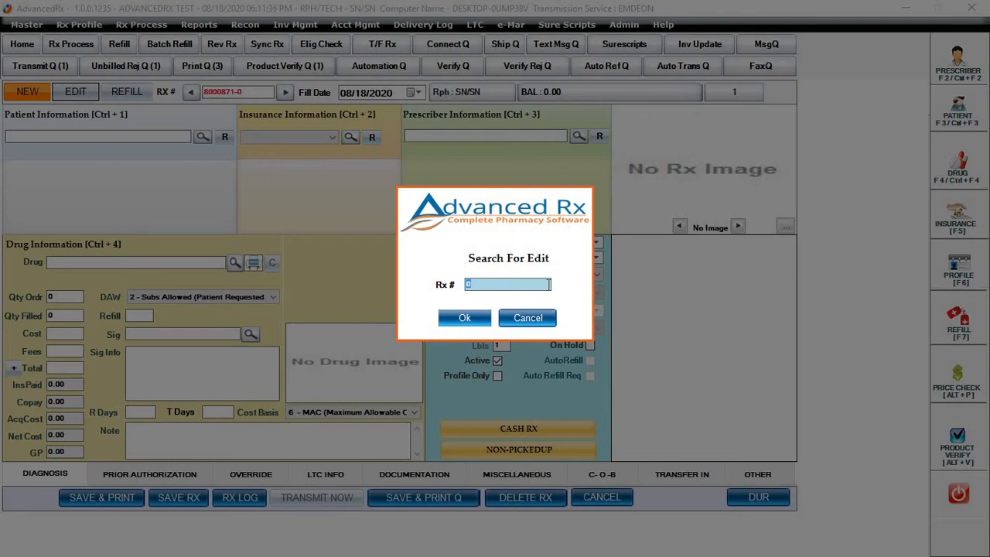
{"action": "type", "text": "8000869"}
{"action": "key", "text": "Return"}
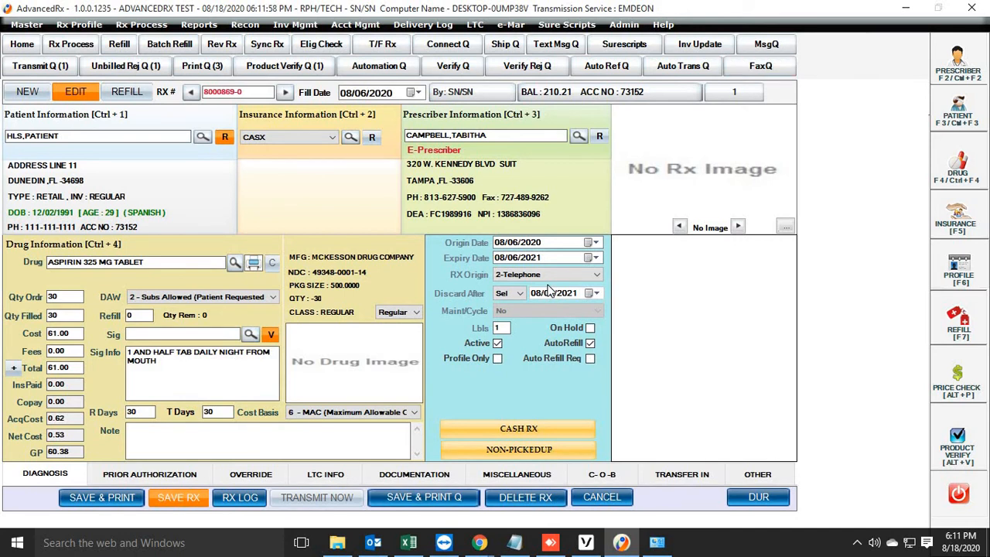
{"action": "key", "text": "Escape"}
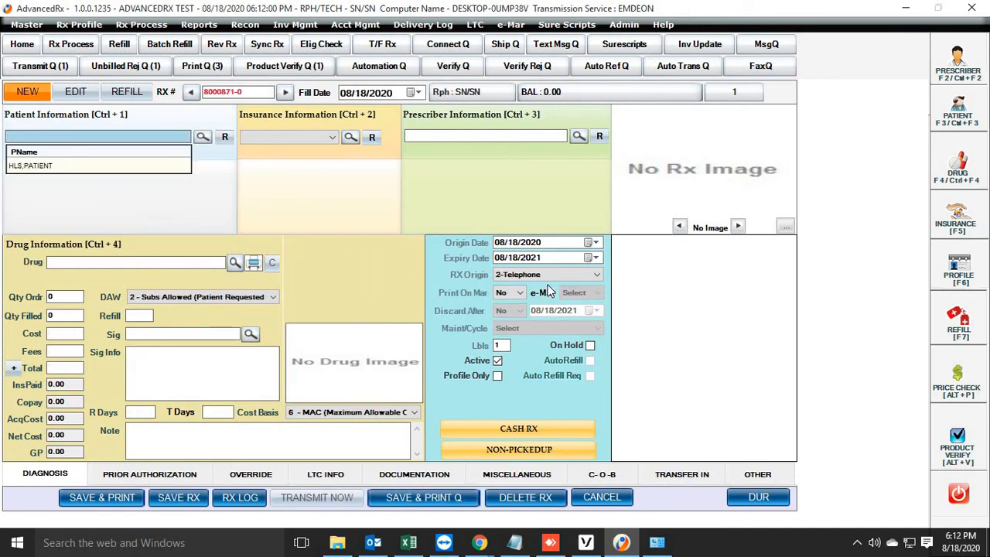
- Load the first patient matching "TE" into the new prescription and choose CASX as the insurance
{"action": "type", "text": "TE"}
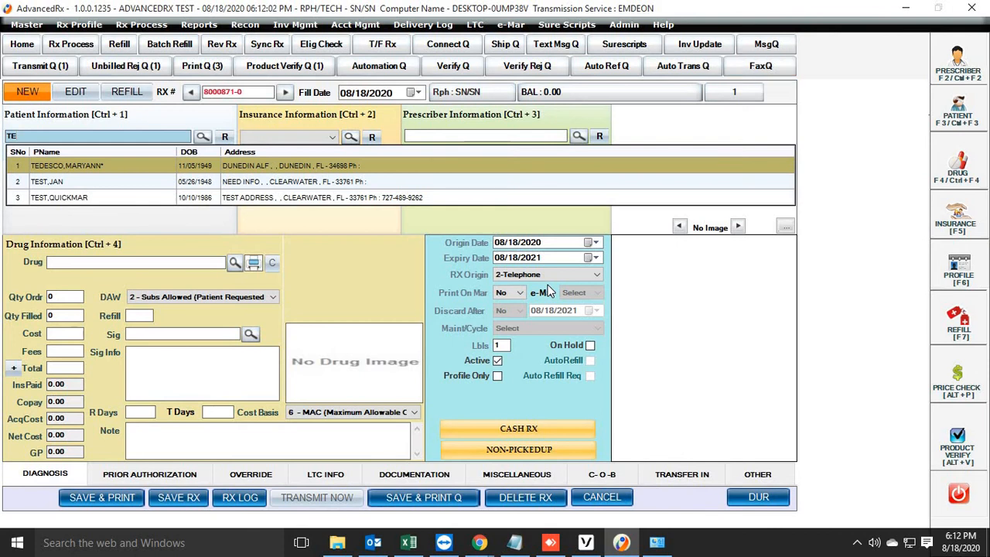
{"action": "key", "text": "Return"}
{"action": "key", "text": "Return"}
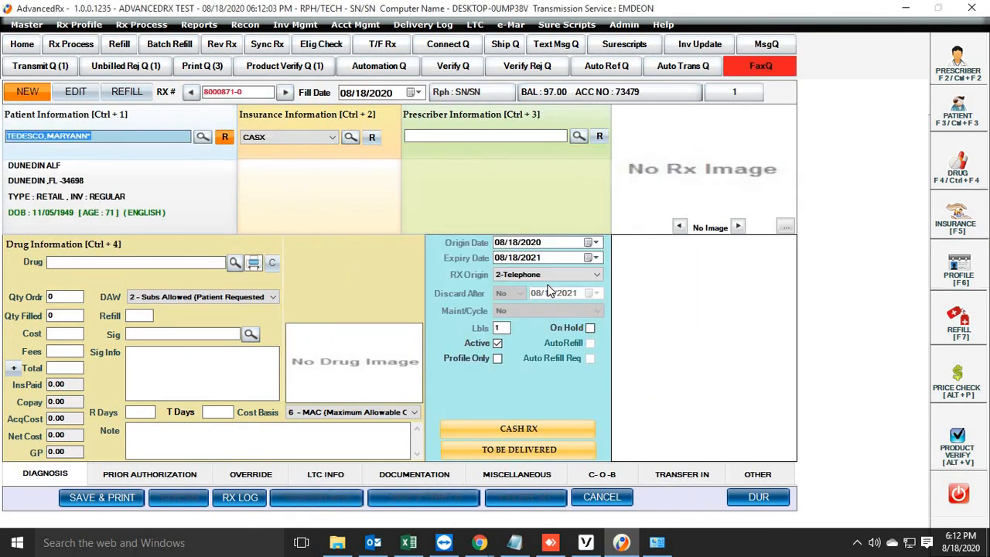
{"action": "left_click", "coordinate": [334, 138]}
{"action": "left_click", "coordinate": [301, 150]}
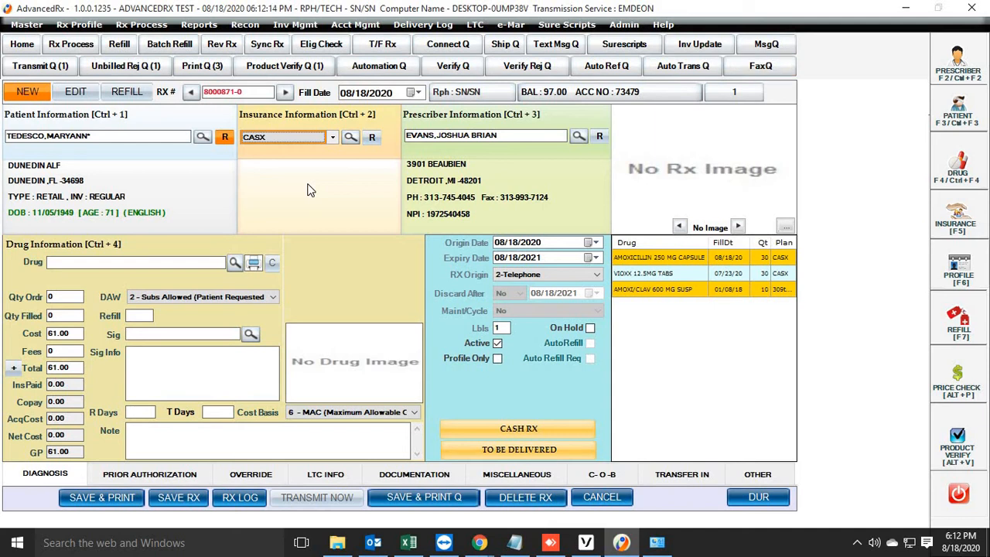
- Keep the prefilled prescriber and add the drug AMOXICILLIN 250 MG CAPSULE with an ordered quantity of 30
{"action": "key", "text": "Tab"}
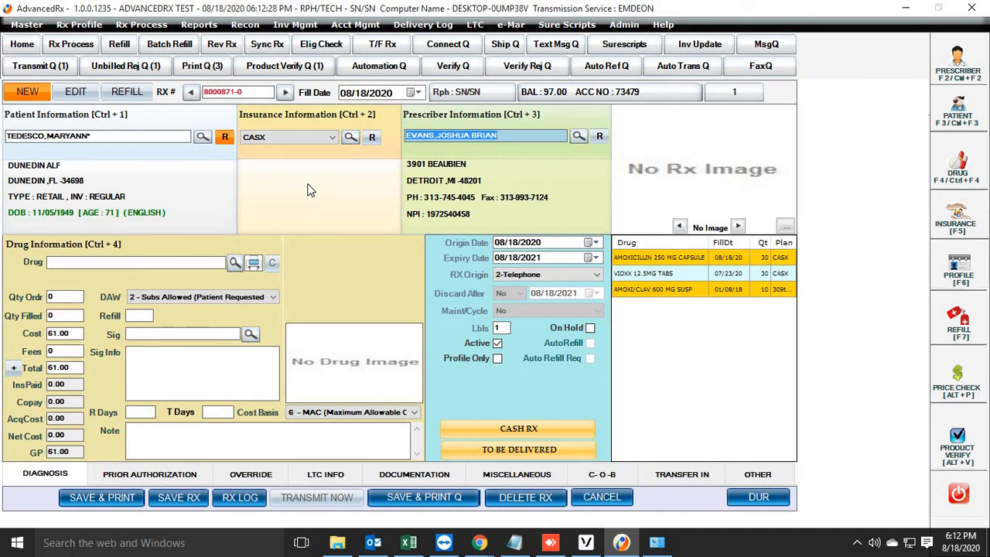
{"action": "key", "text": "Tab"}
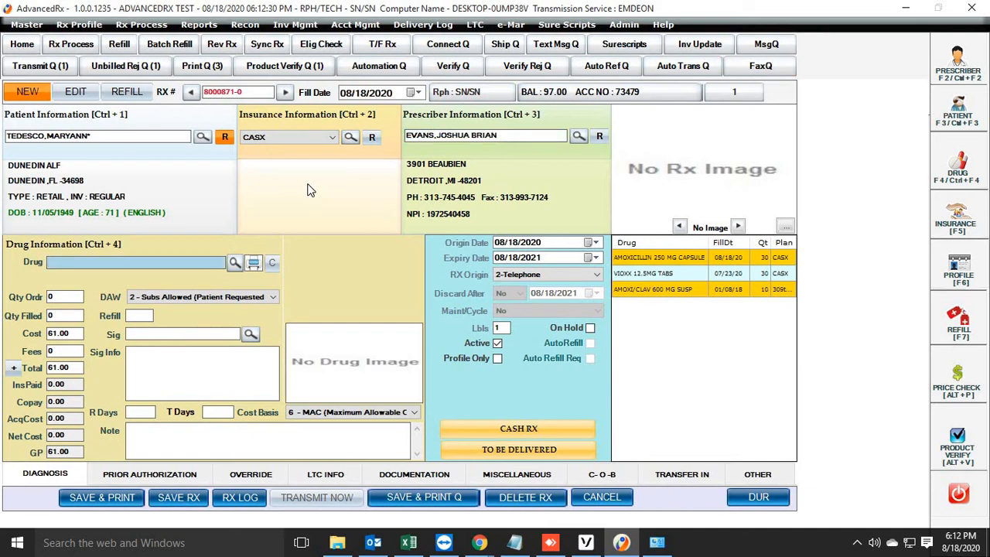
{"action": "type", "text": "AMO"}
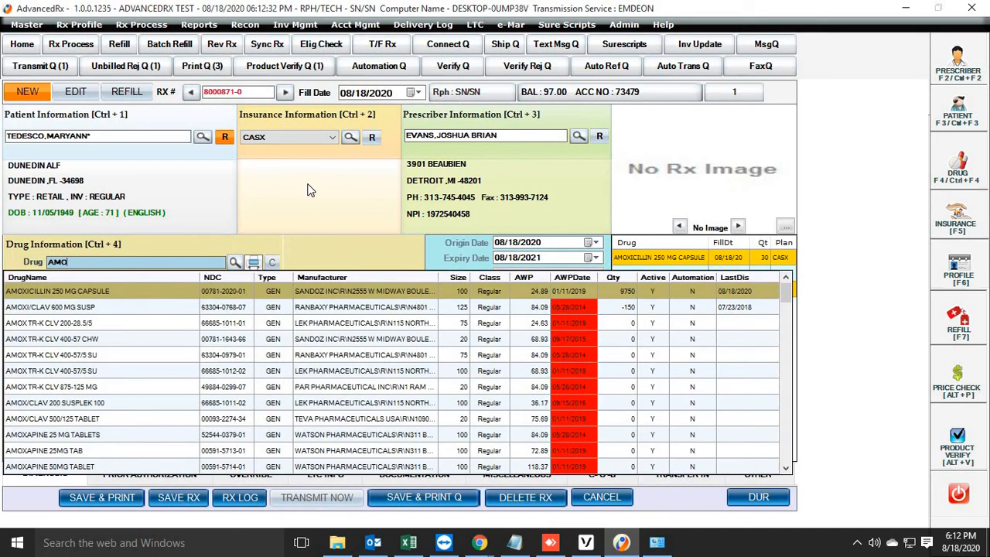
{"action": "key", "text": "Return"}
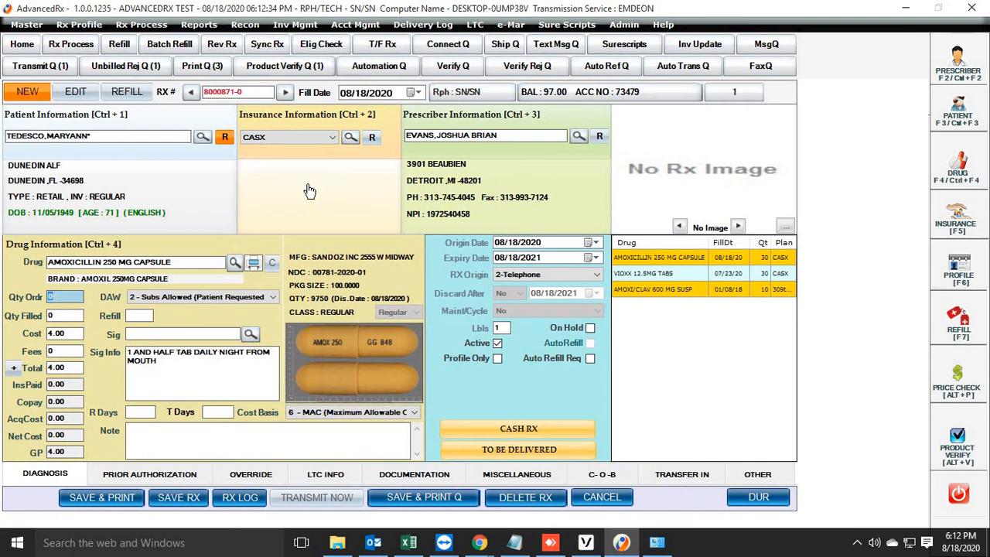
{"action": "type", "text": "30"}
{"action": "key", "text": "Tab"}
{"action": "key", "text": "Tab"}
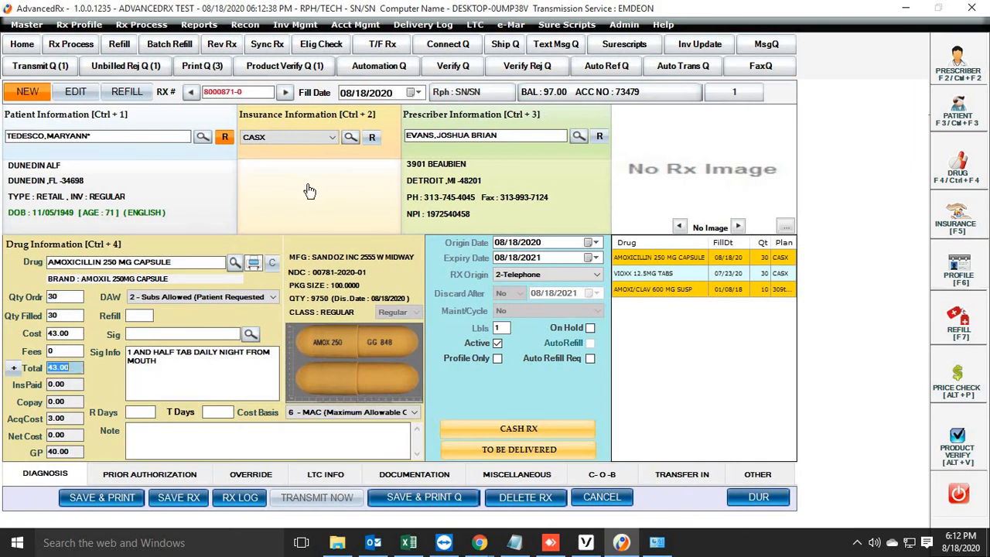
{"action": "key", "text": "Tab"}
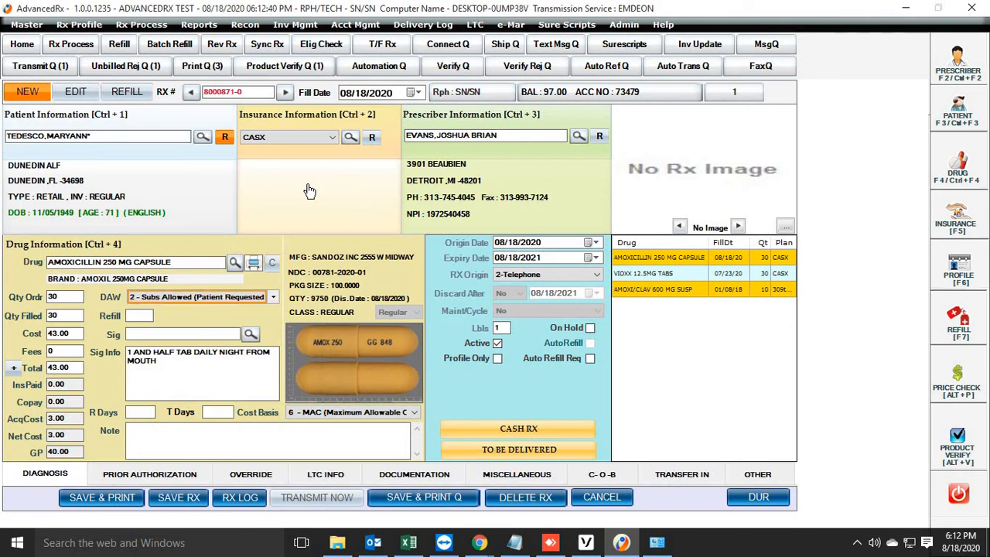
{"action": "key", "text": "Tab"}
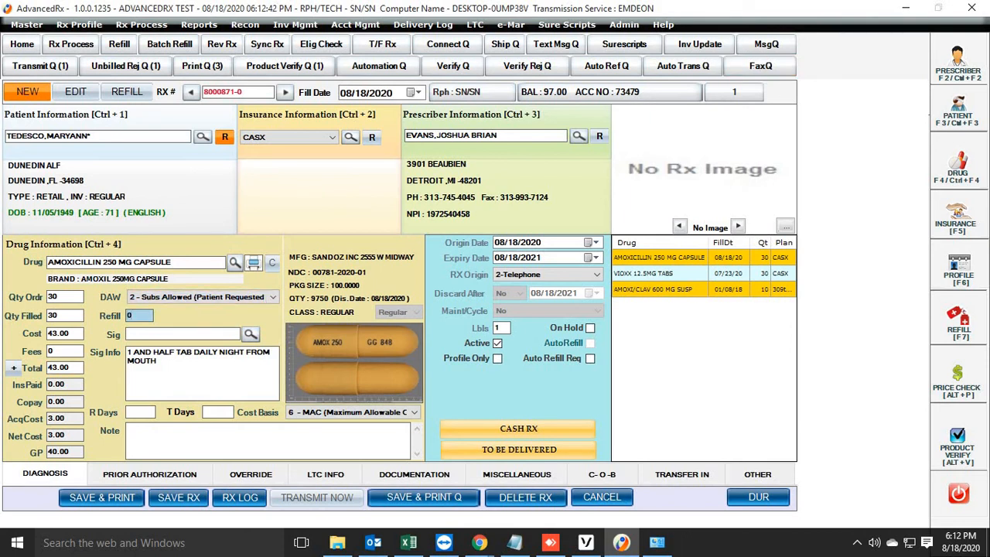
- Accept 0 refills and the existing sig text, and set both R Days and T Days to 30
{"action": "key", "text": "Tab"}
{"action": "key", "text": "Tab"}
{"action": "key", "text": "Tab"}
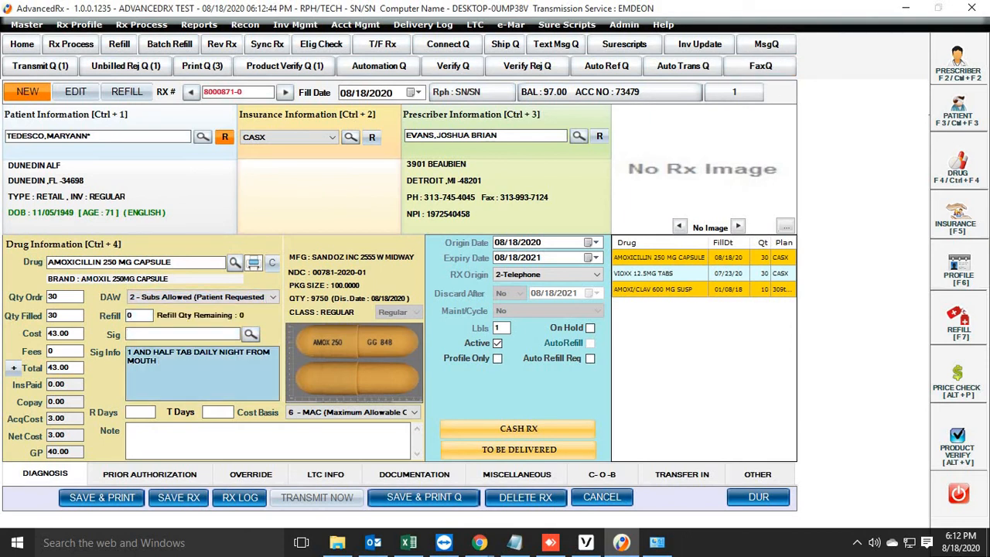
{"action": "type", "text": "30"}
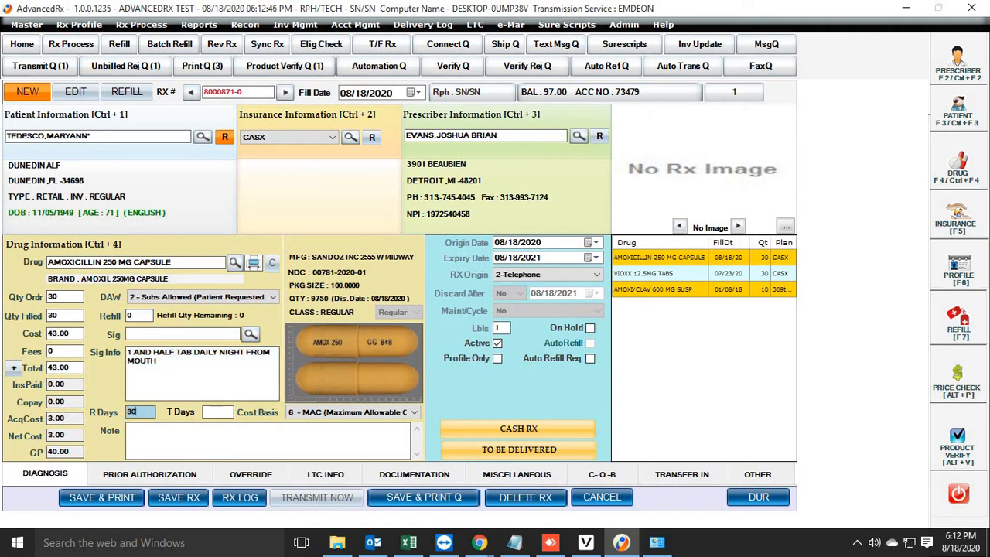
{"action": "key", "text": "Tab"}
{"action": "type", "text": "30"}
{"action": "key", "text": "Tab"}
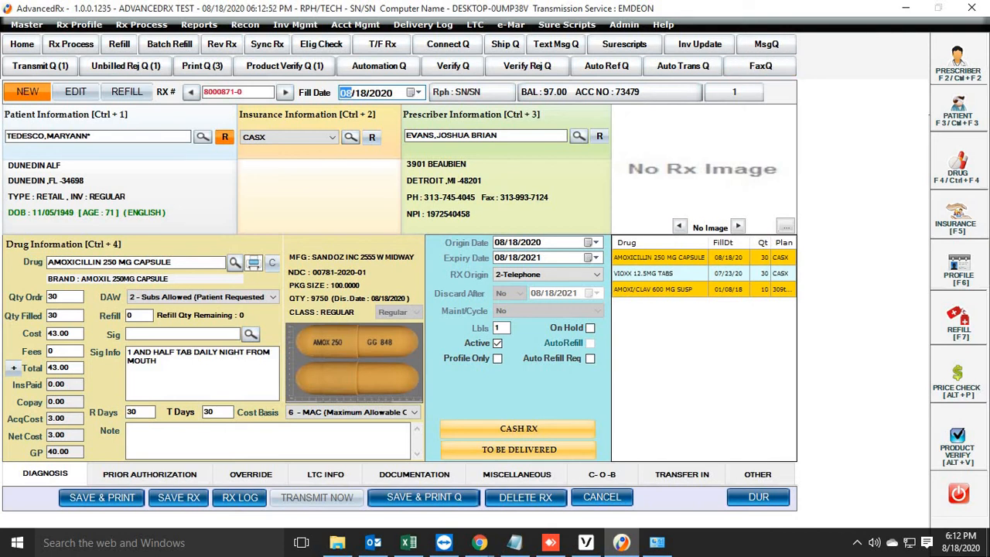
- Keep the default prescription dates and accept 2-Telephone as the RX origin
{"action": "key", "text": "Tab"}
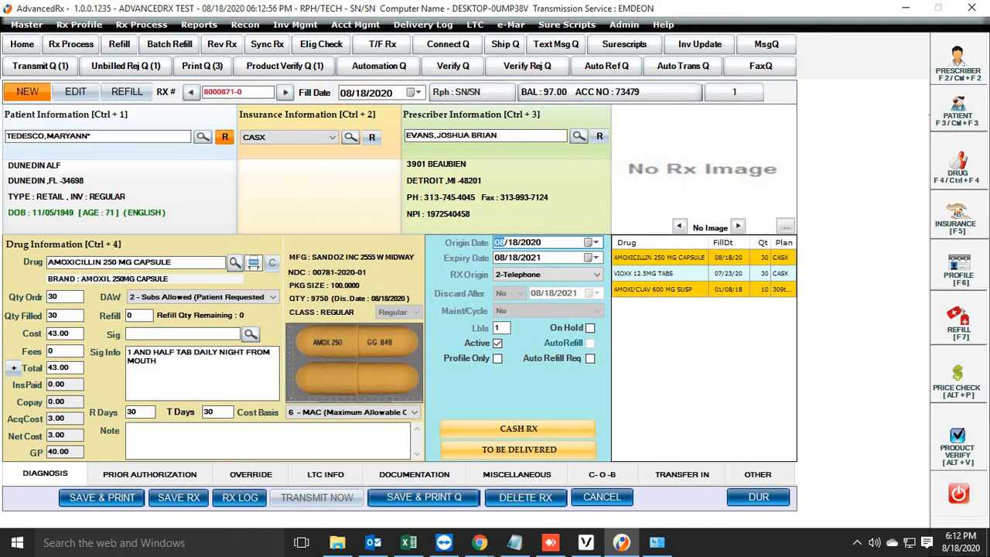
{"action": "key", "text": "Tab"}
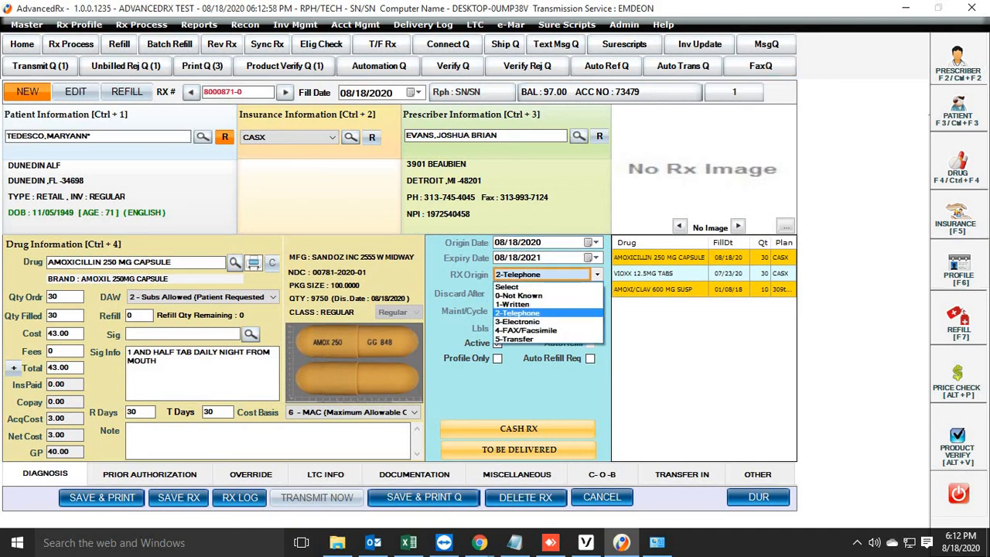
{"action": "key", "text": "Return"}
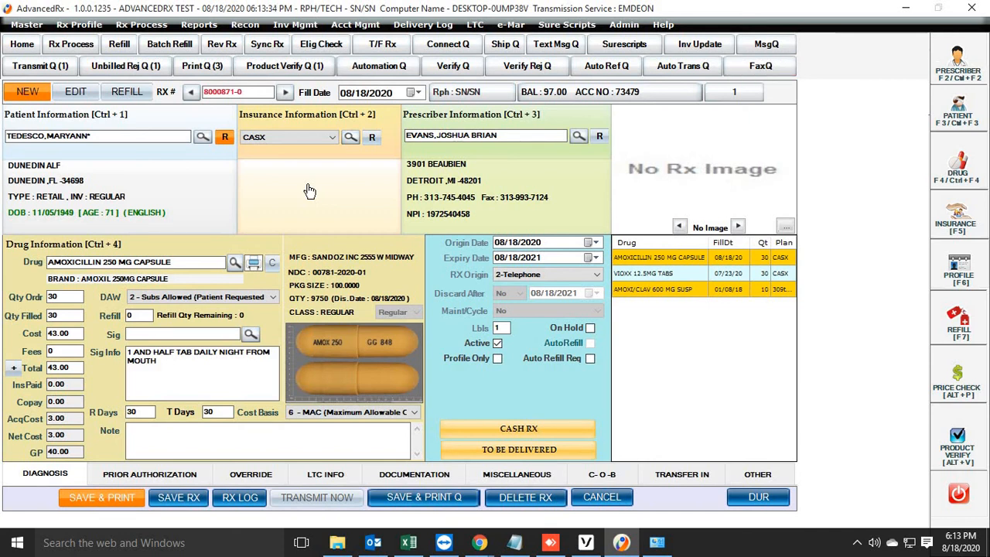
- Change the prescription's insurance to 309test - Primary and switch to the Notepad window with the tutorial outline
{"action": "left_click", "coordinate": [328, 138]}
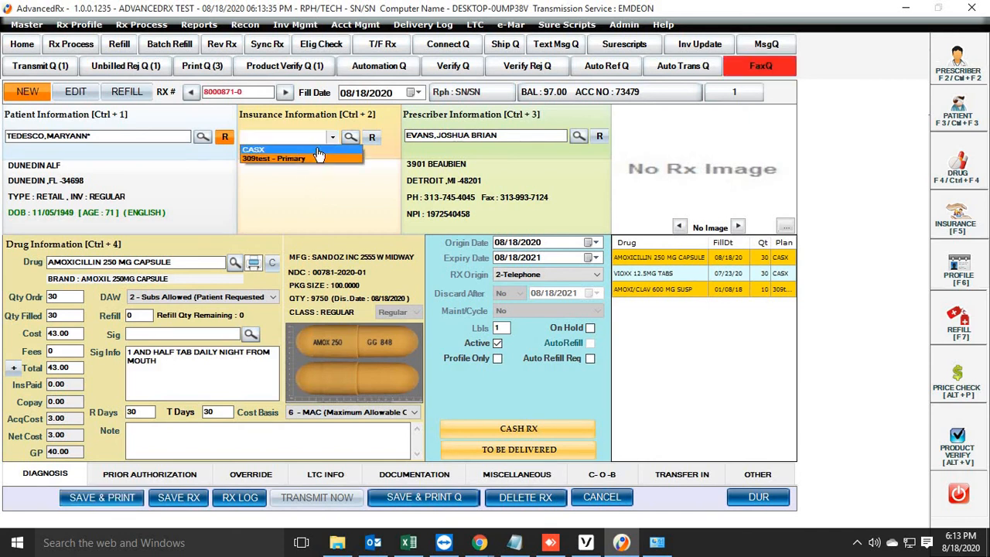
{"action": "left_click", "coordinate": [313, 159]}
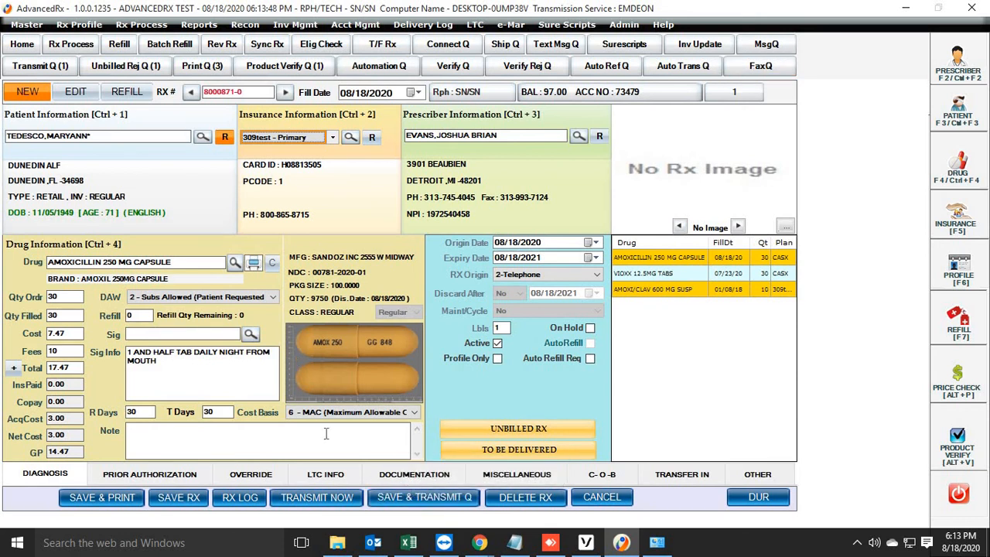
{"action": "left_click", "coordinate": [515, 542]}
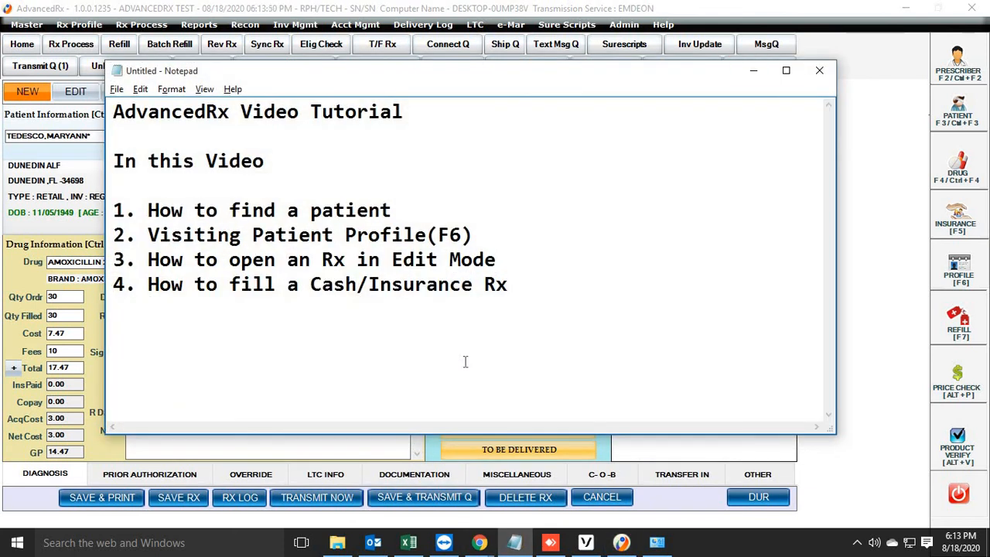